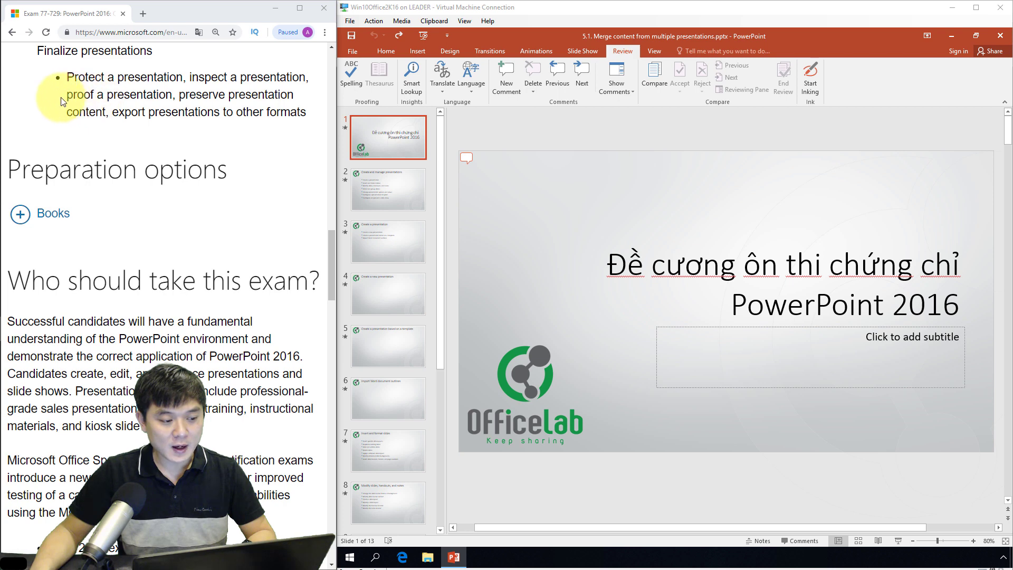
Step: Highlight the 'proof a presentation' objective on the exam 77-729 page, then select slide 1 in PowerPoint
left_click_drag(68, 96, 171, 94)
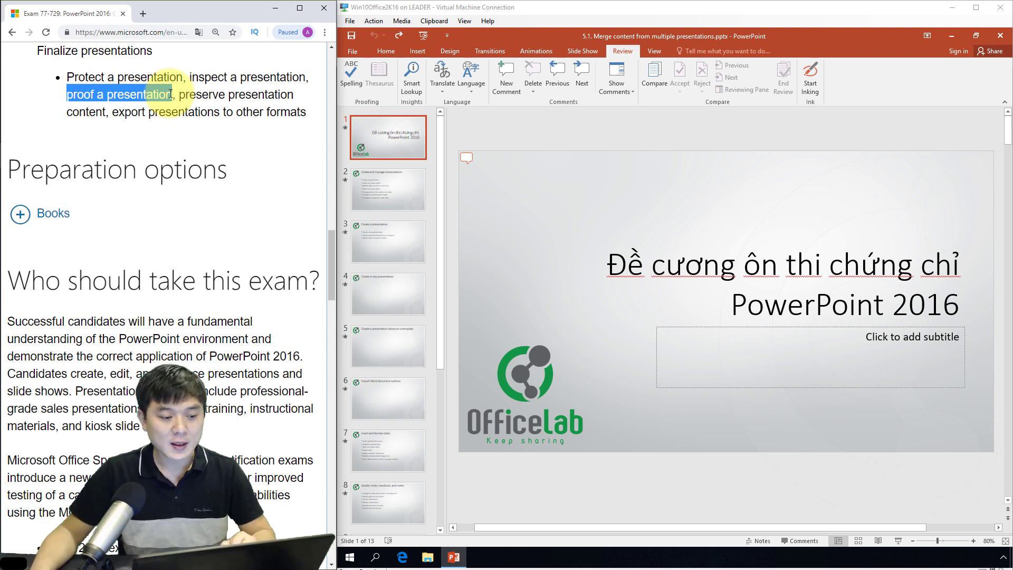
left_click(359, 135)
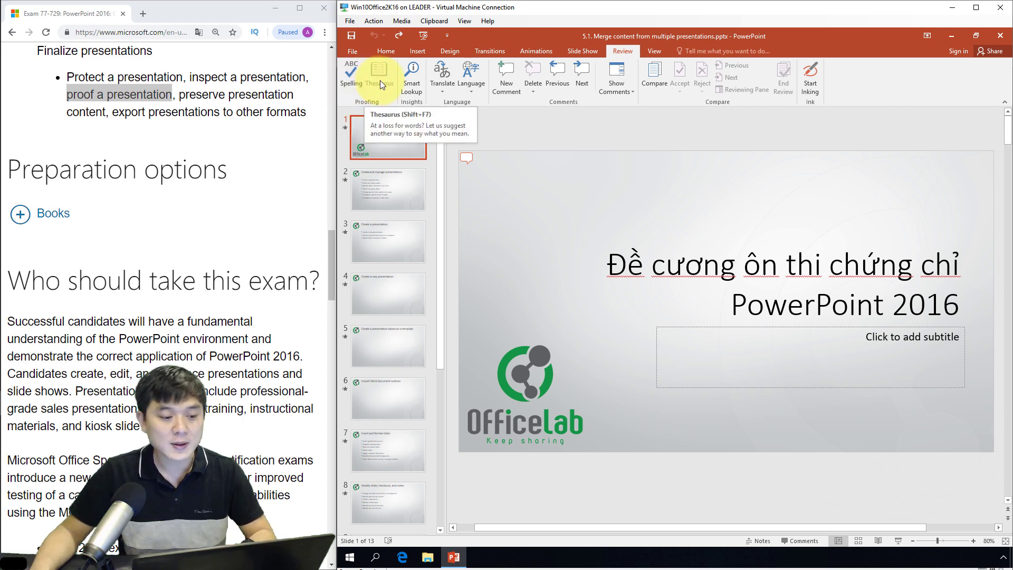
Step: Run the spelling check so 'Đề' in the slide 1 title is flagged
left_click(355, 80)
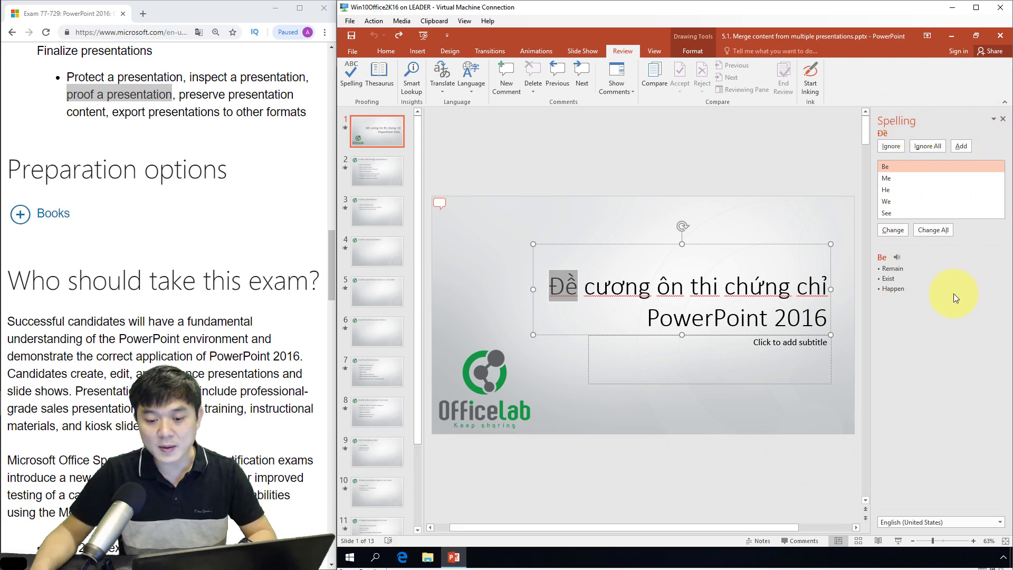
left_click(892, 149)
left_click(889, 150)
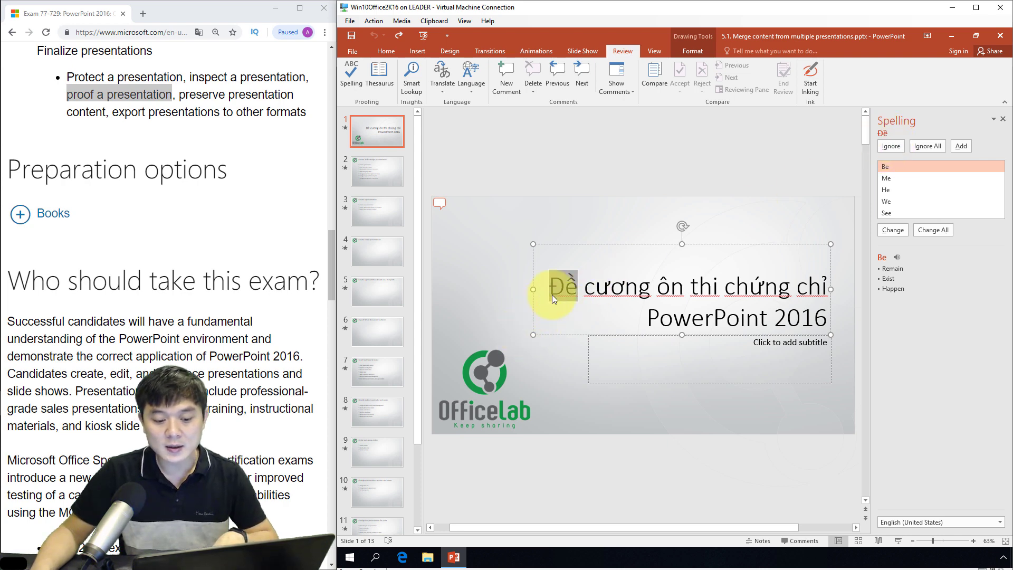
Step: Preview the spelling suggestions Be, Me, We and He with their synonyms
left_click(884, 169)
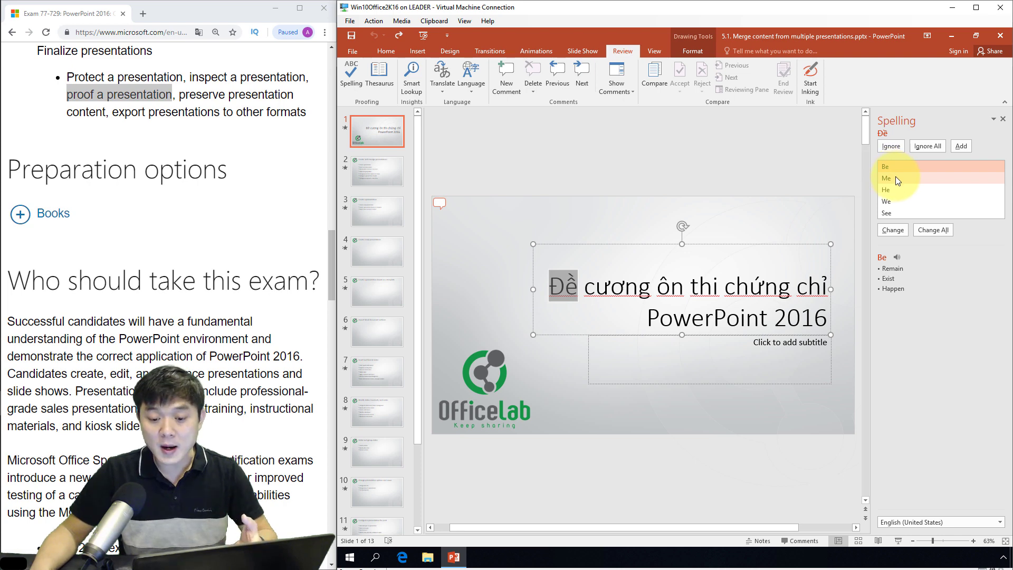
left_click(895, 176)
left_click(892, 201)
left_click(898, 178)
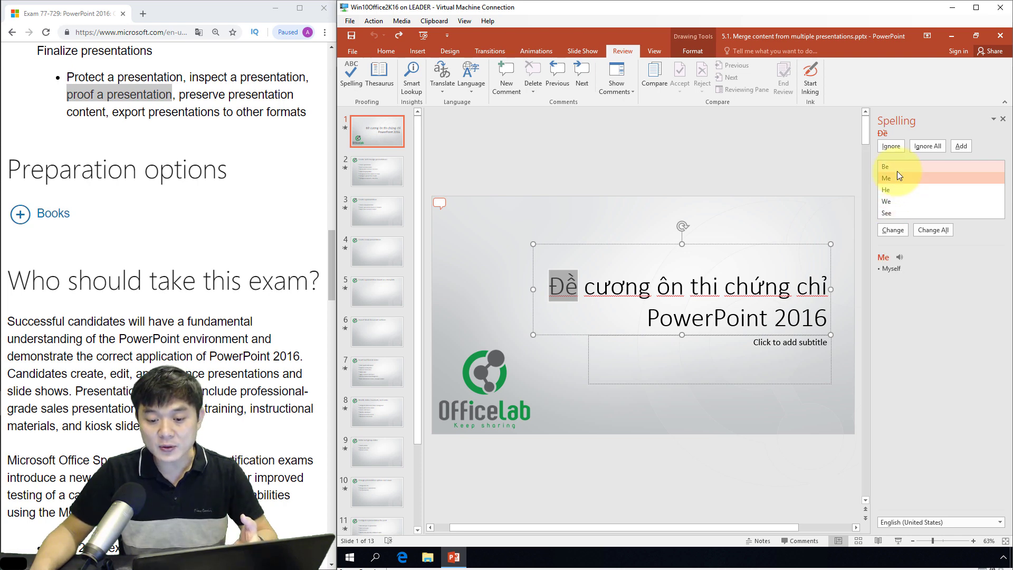
left_click(897, 169)
left_click(897, 177)
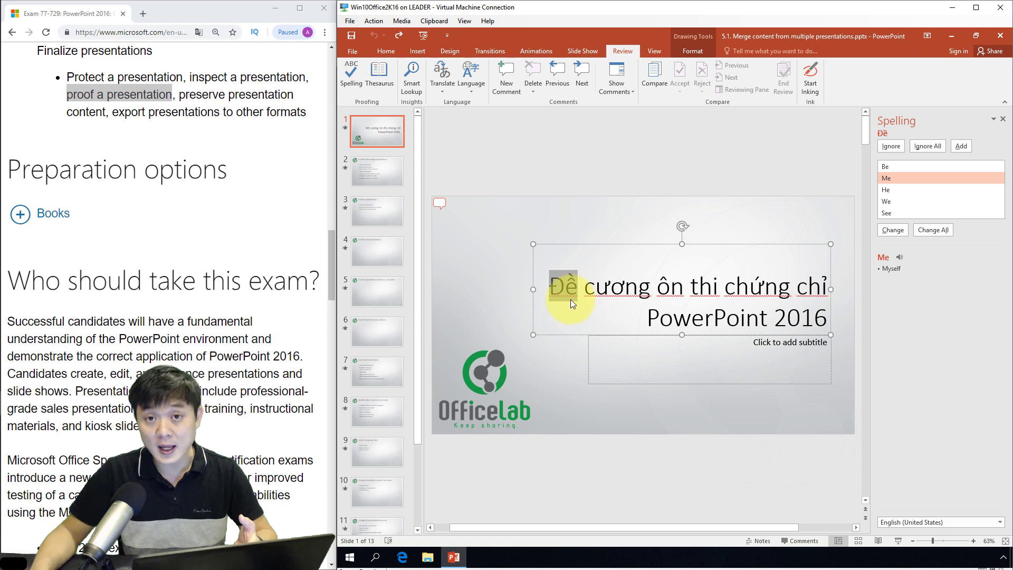
left_click(898, 189)
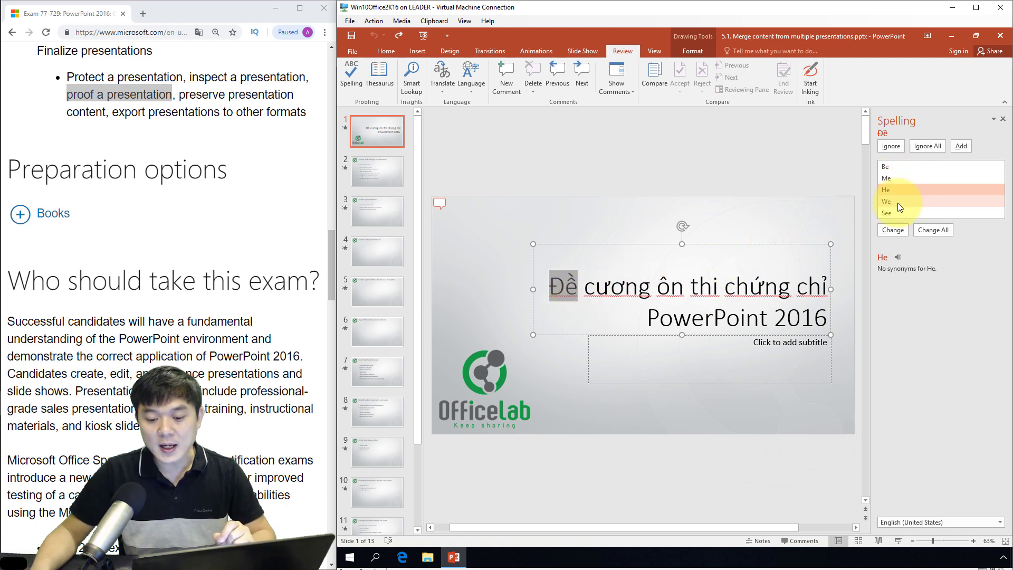
left_click(897, 203)
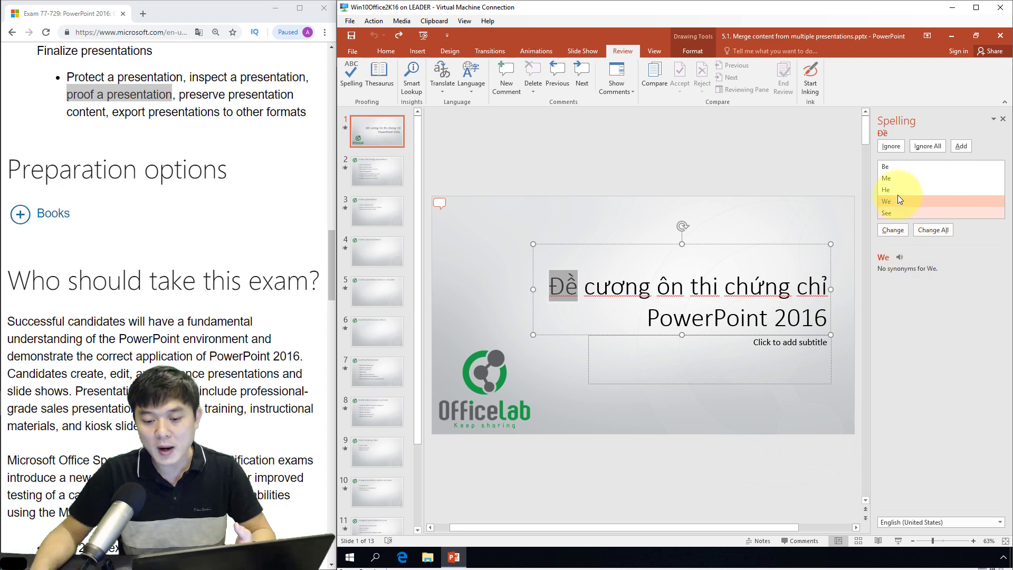
Step: Reselect the suggestion Be, then close the Spelling pane, leaving 'Đề' unchanged
left_click(898, 165)
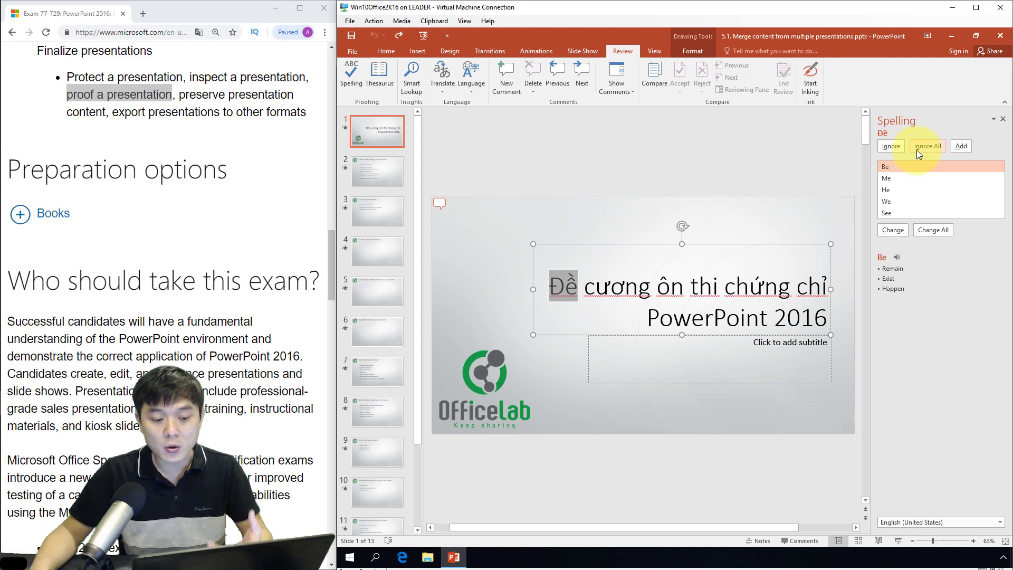
left_click(1003, 120)
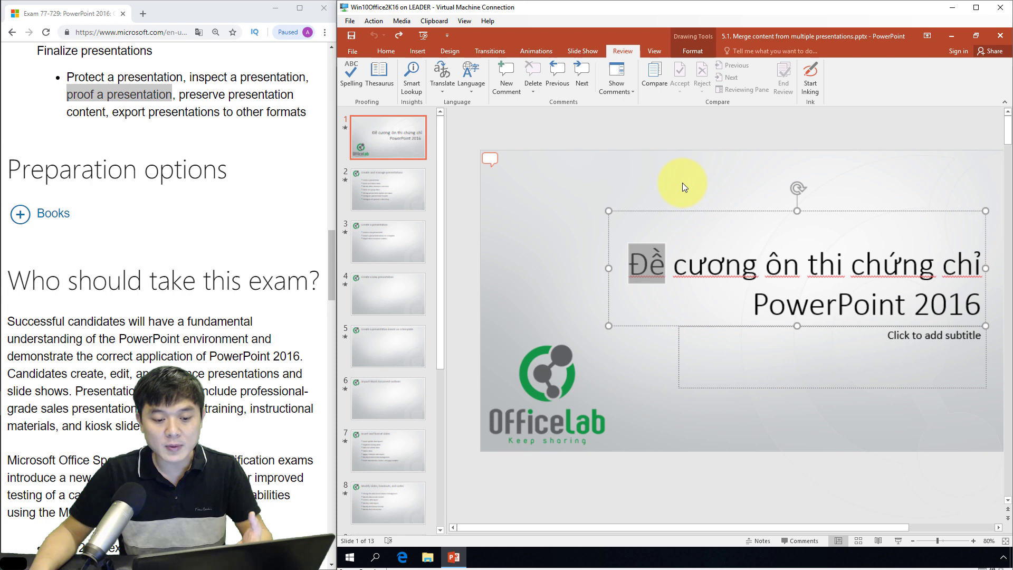
Step: Put the cursor in 'Create' in the slide 2 title and look up its synonyms in the Thesaurus
left_click(650, 127)
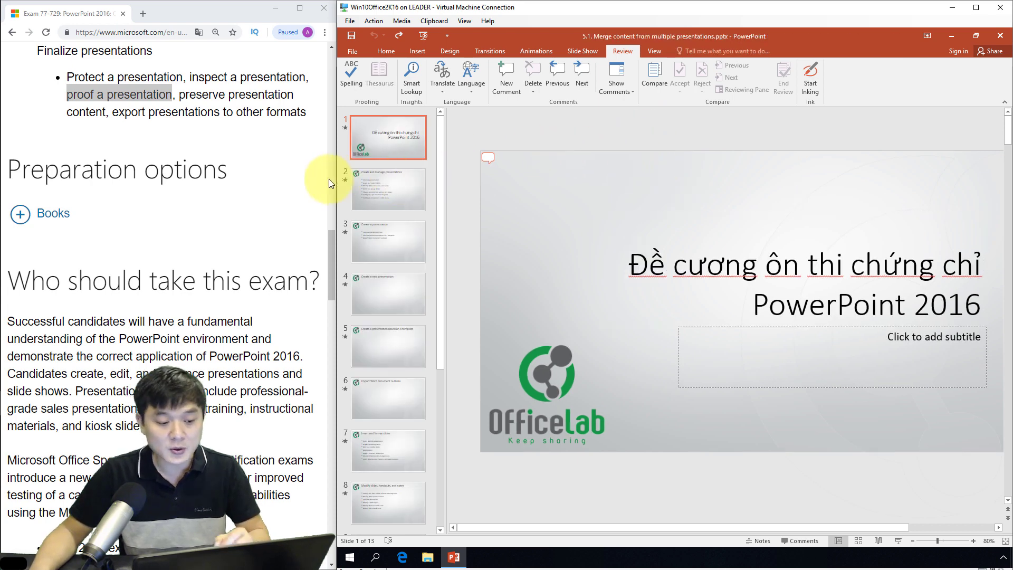
left_click(384, 183)
left_click(547, 165)
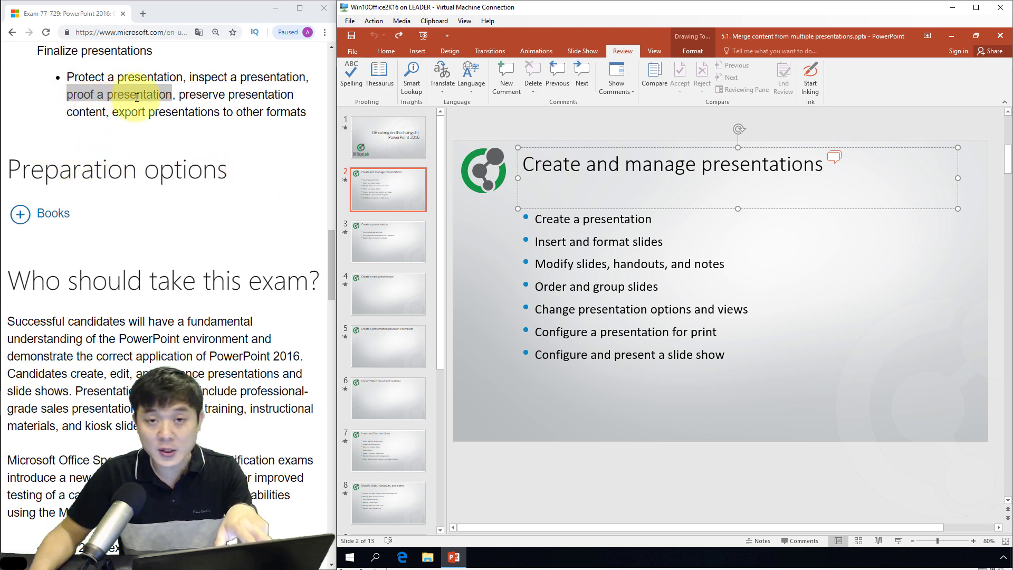
left_click(356, 87)
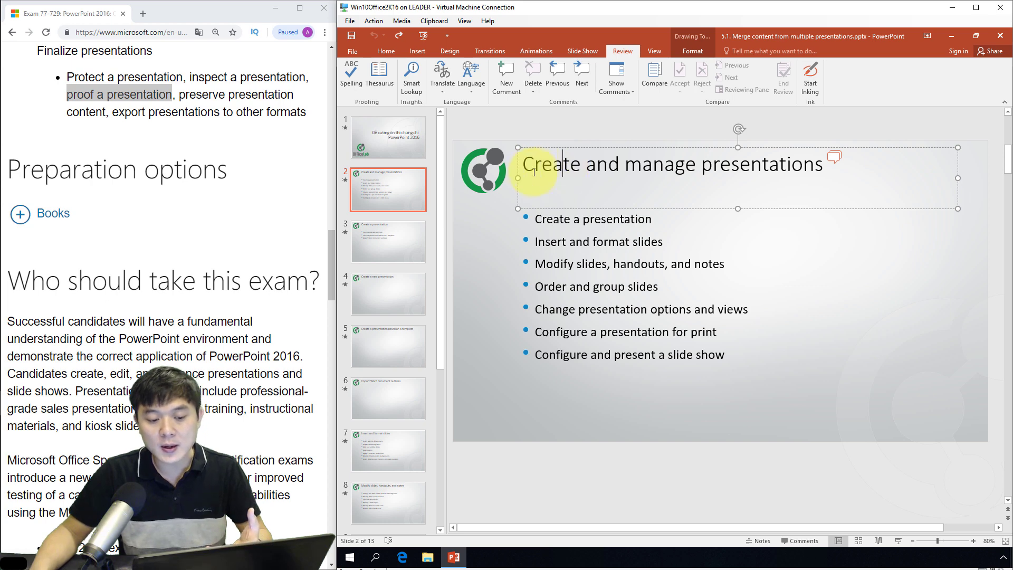
left_click(384, 86)
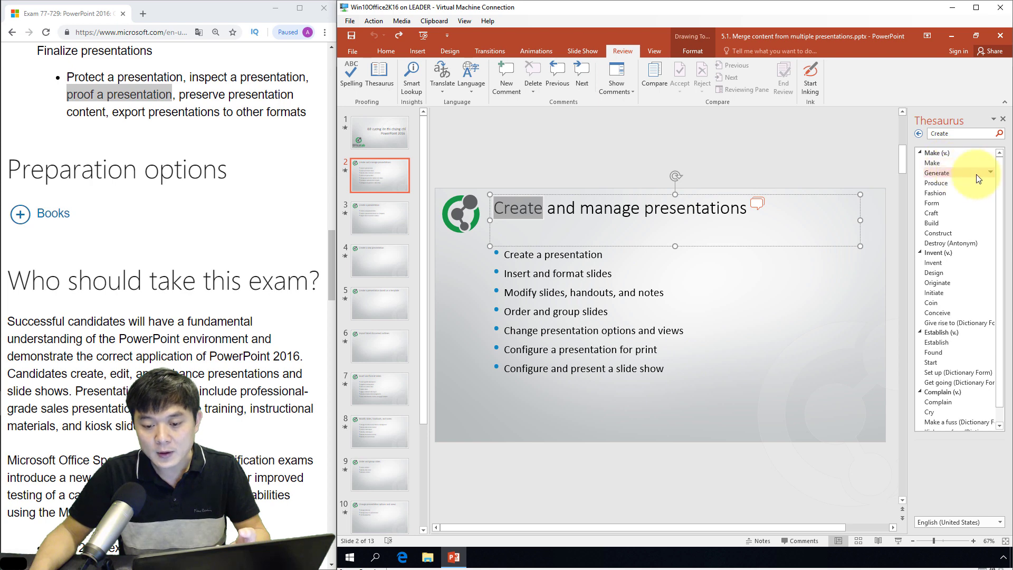
Step: Insert the Thesaurus synonym Generate in place of Create in the slide 2 title
left_click(990, 173)
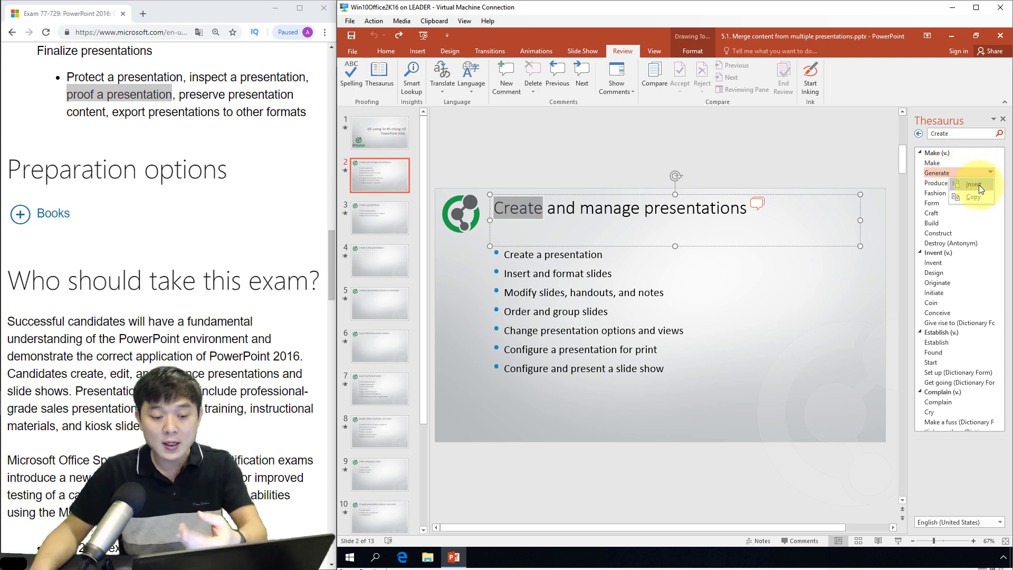
left_click(974, 184)
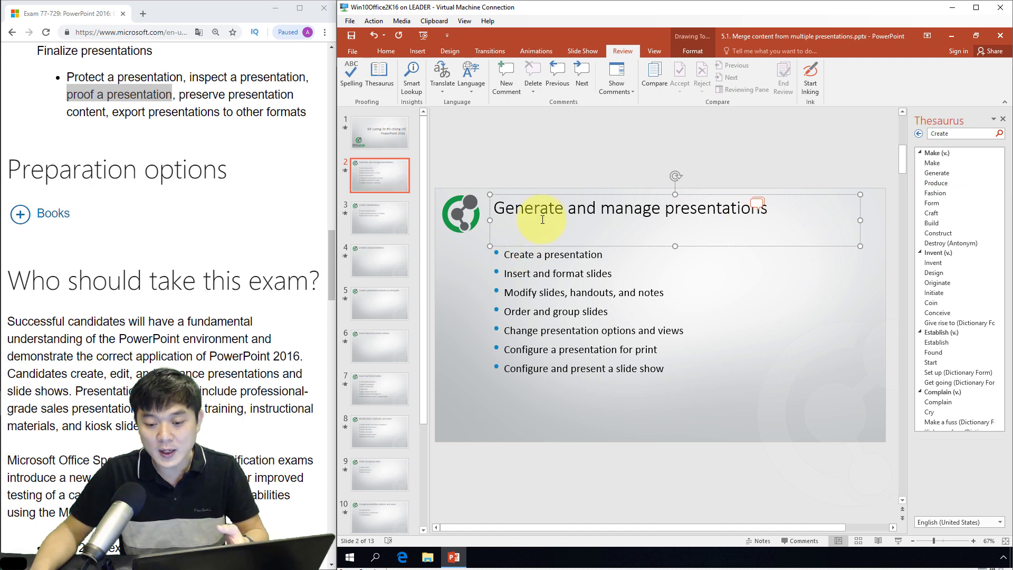
left_click(991, 173)
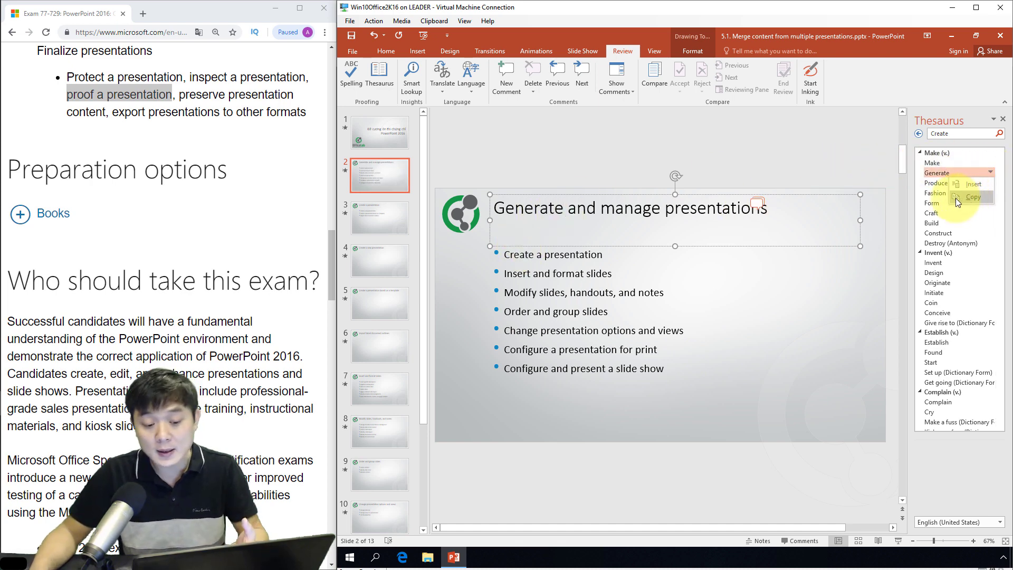
left_click(560, 214)
left_click(548, 208)
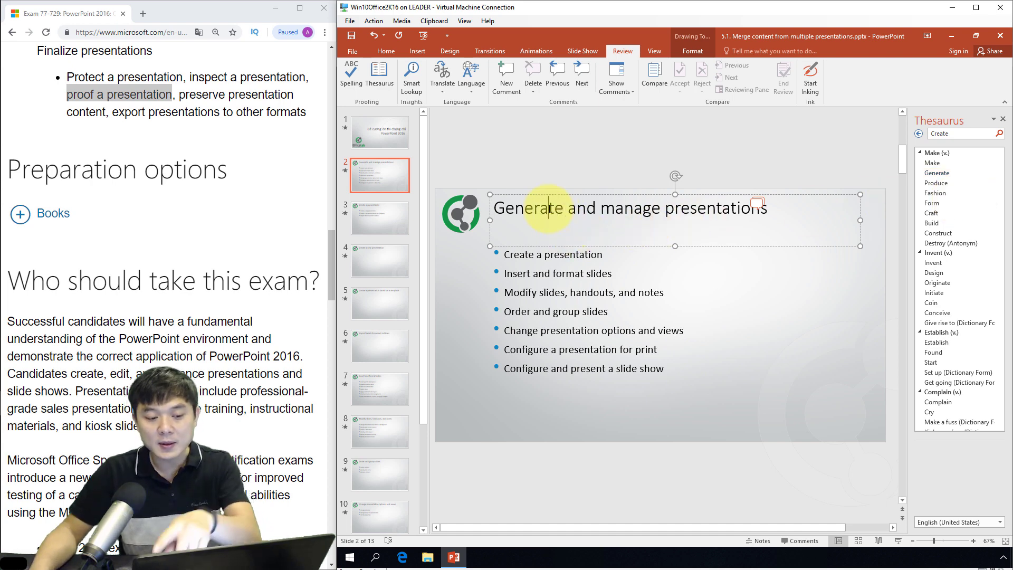
double_click(516, 208)
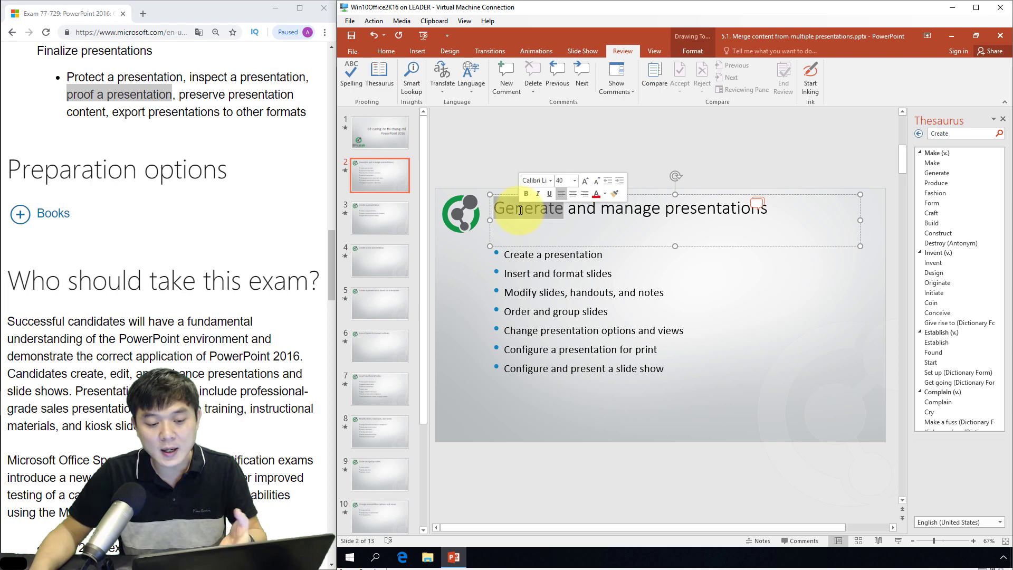
left_click(990, 171)
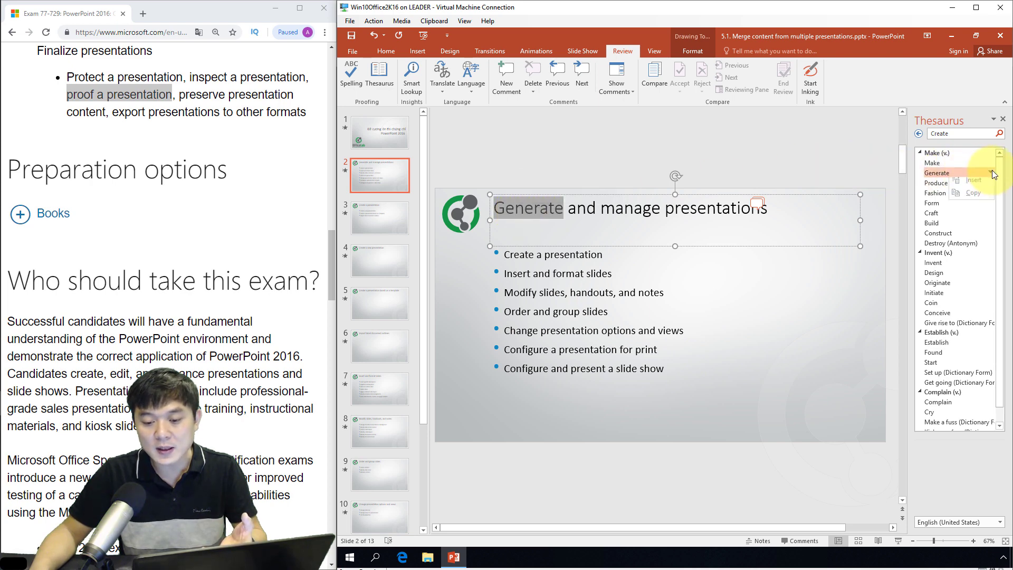
left_click(957, 184)
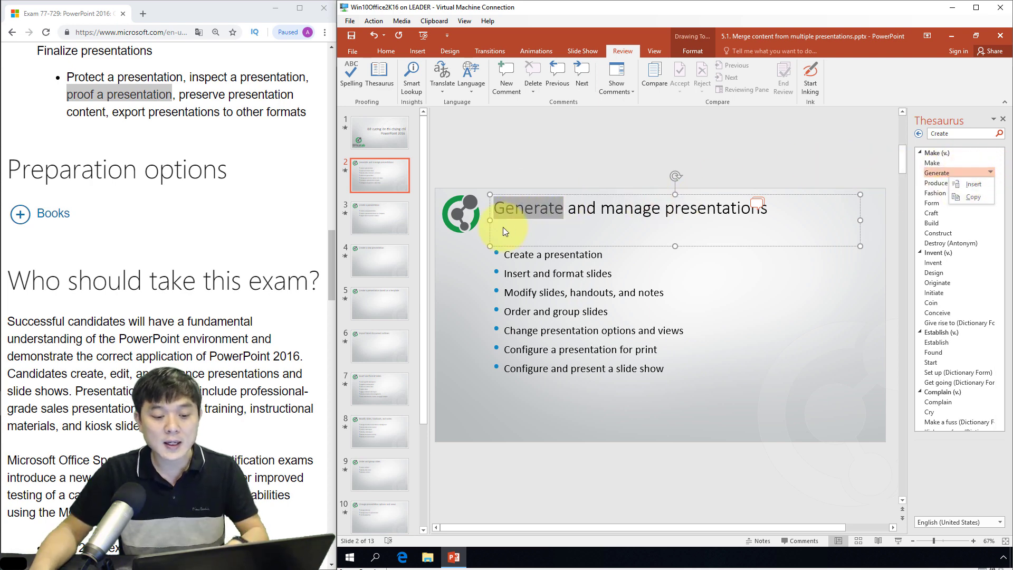
Step: Start the slide show from slide 13 'Thông tin giảng viên', dismissing the graphics warning
left_click(454, 169)
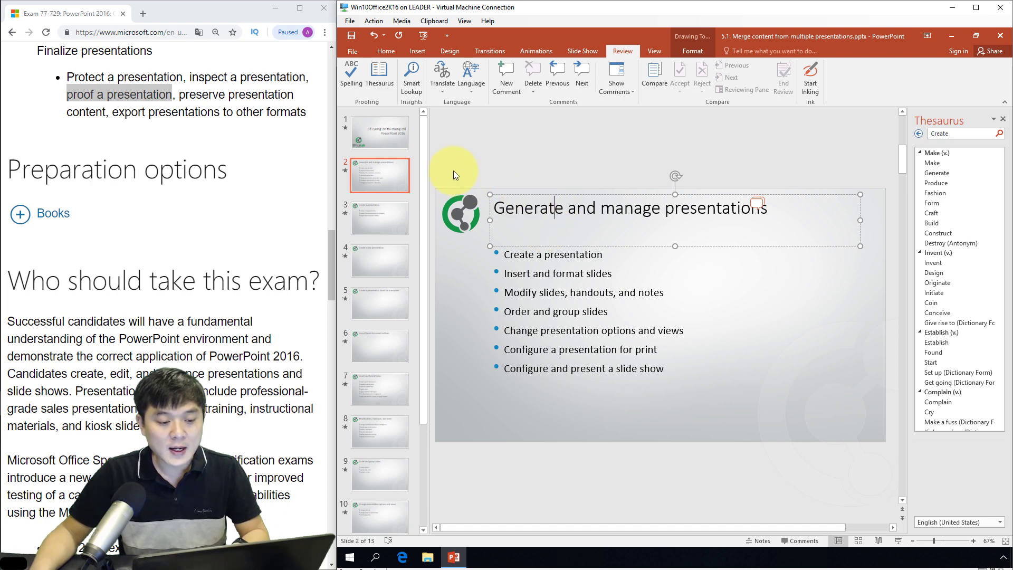
scroll(385, 334, "down", 3)
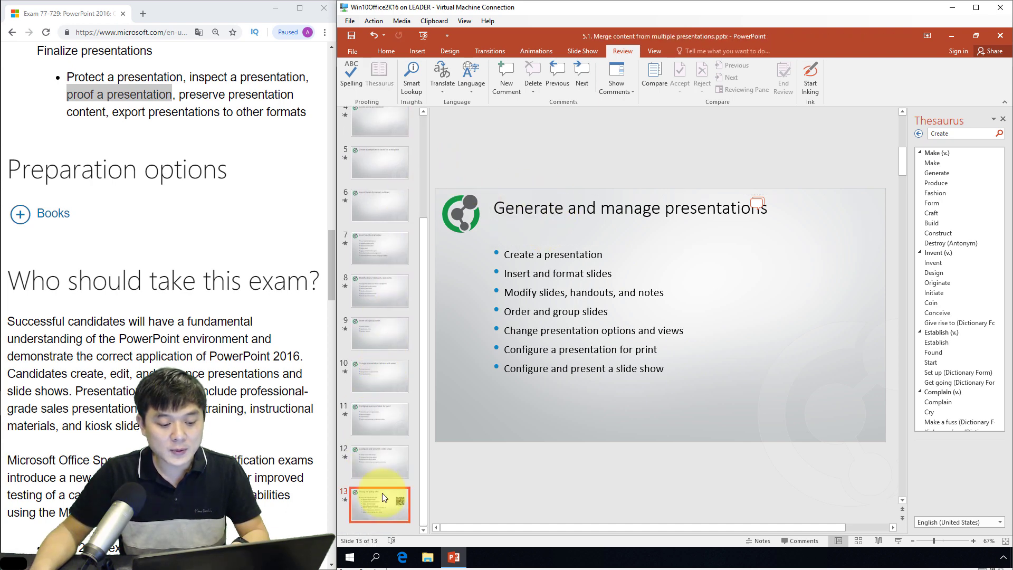
left_click(382, 493)
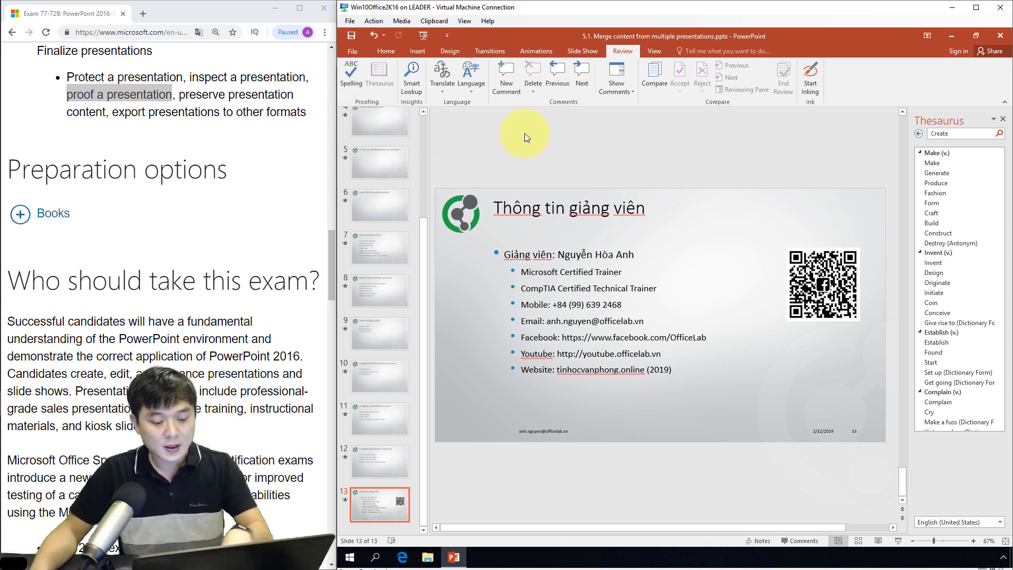
key("F5")
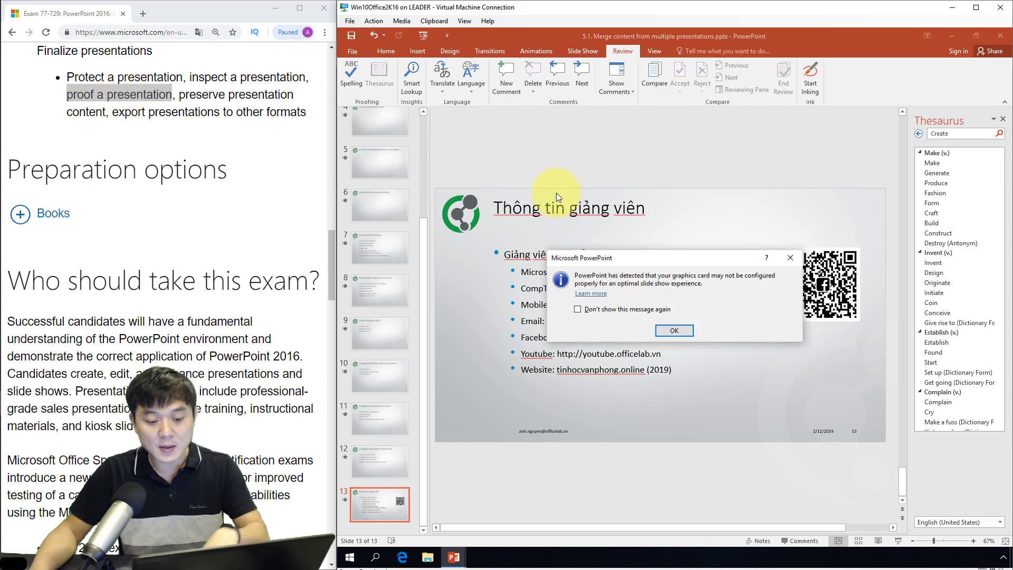
key("Return")
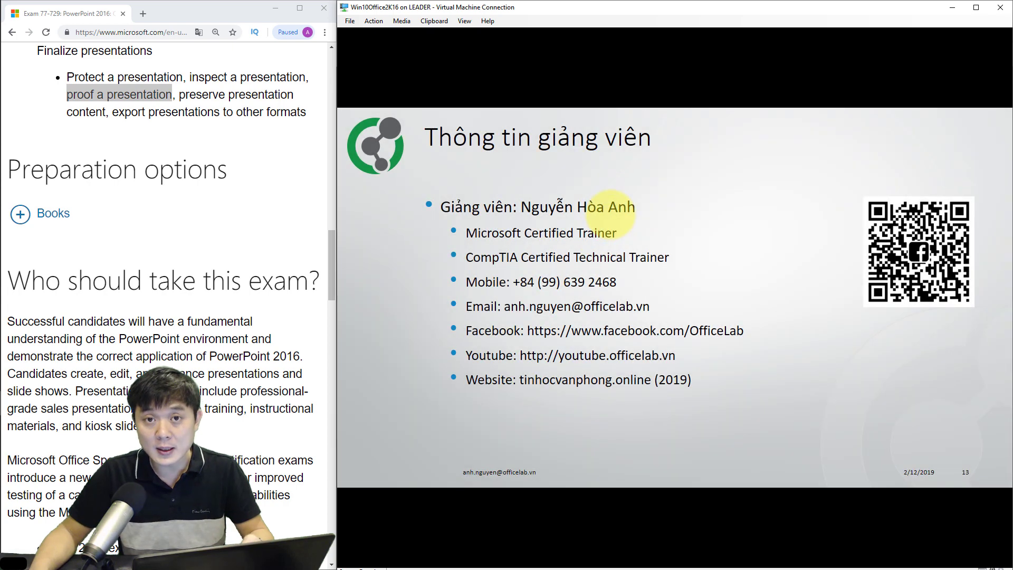